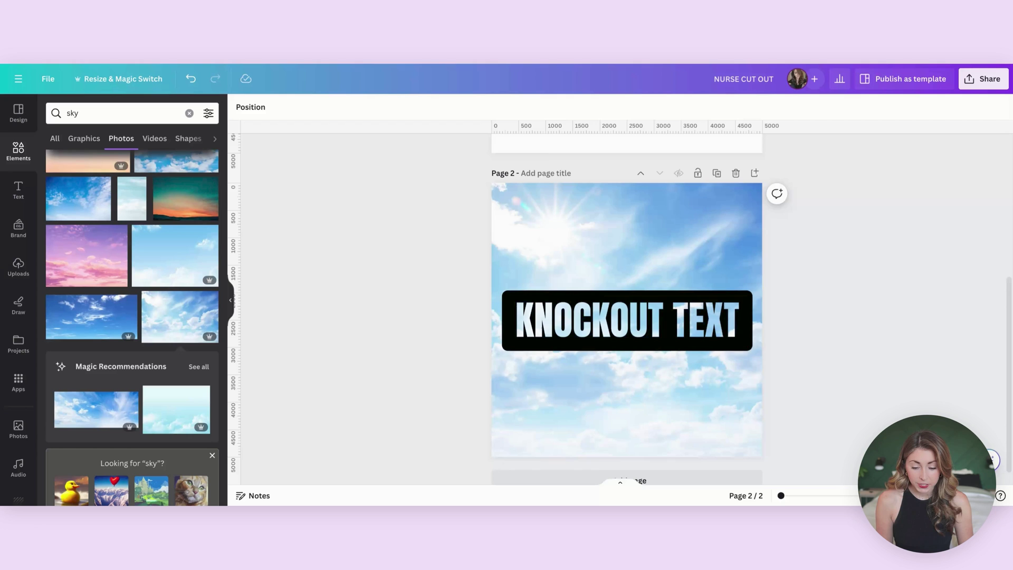
- Drag the KNOCKOUT TEXT box up slightly over the sky photo on page 2
mouse_move(619, 316)
left_mouse_down()
mouse_move(615, 285)
mouse_move(618, 354)
mouse_move(624, 333)
left_mouse_up()
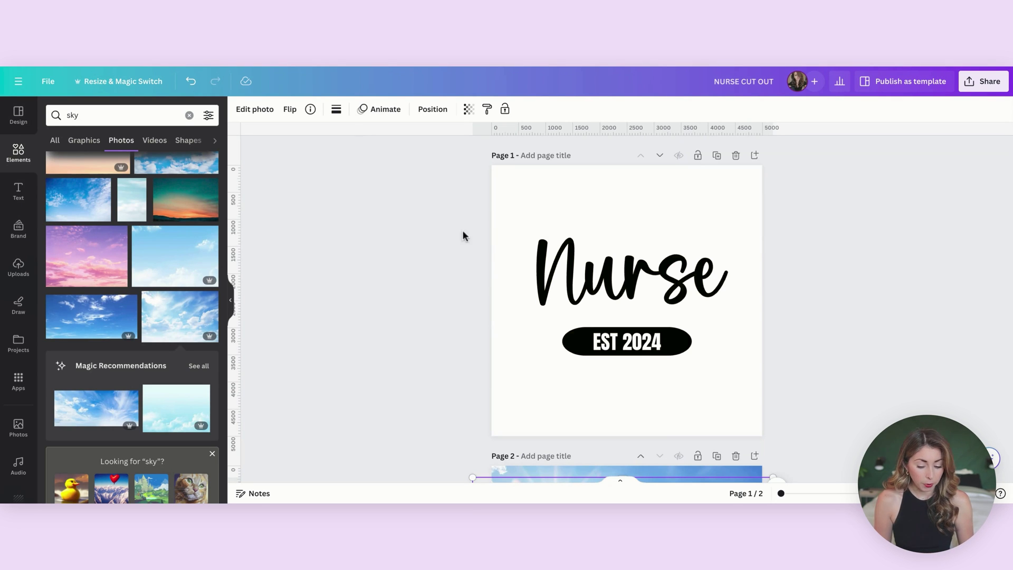
- Try the teal brand colour as page 1's background
left_click(548, 183)
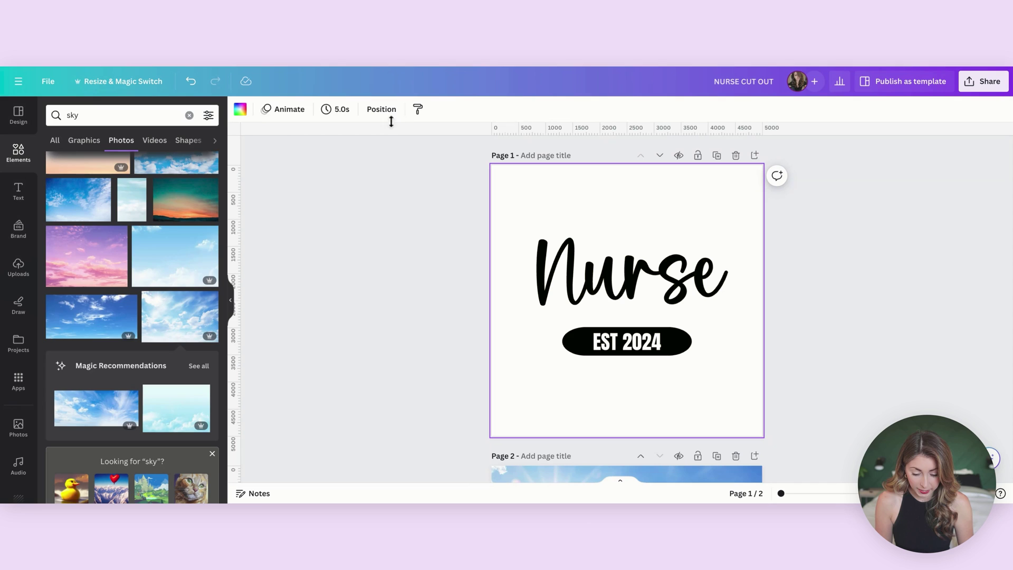
left_click(240, 109)
left_click(88, 255)
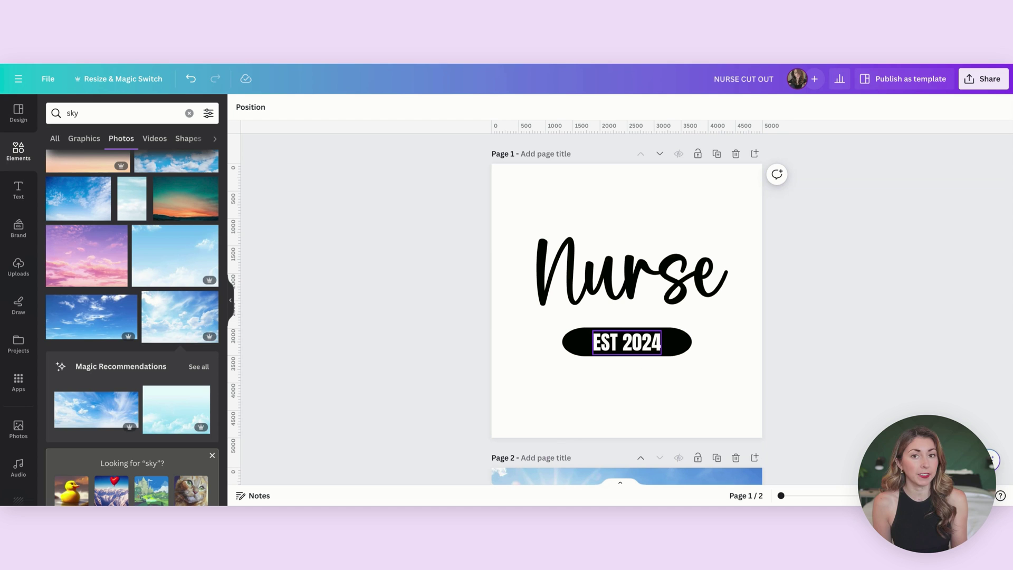
- Download Page 1 alone as a 5,000 × 5,000 px PNG
left_click(983, 79)
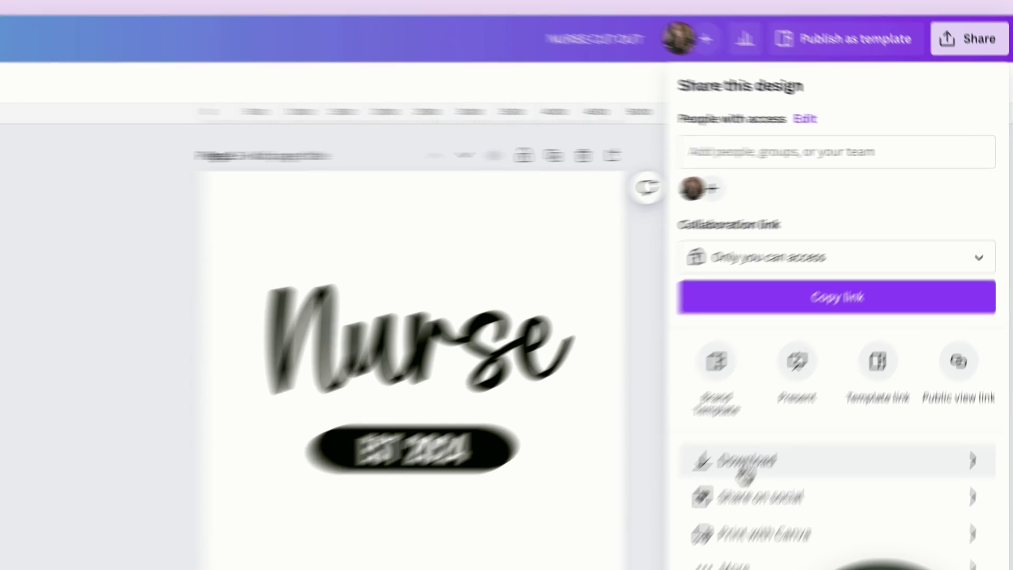
left_click(745, 465)
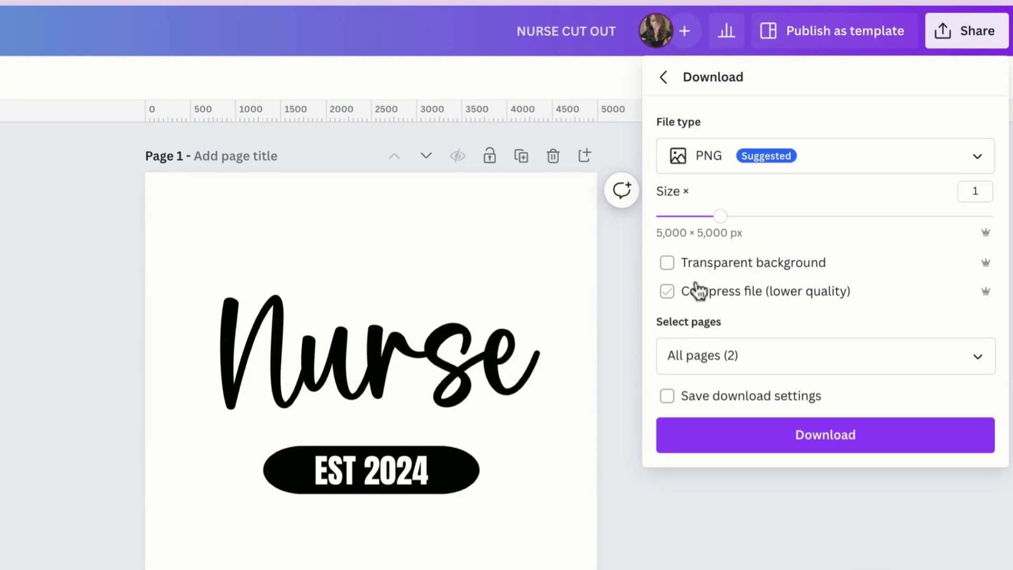
left_click(732, 368)
left_click(768, 507)
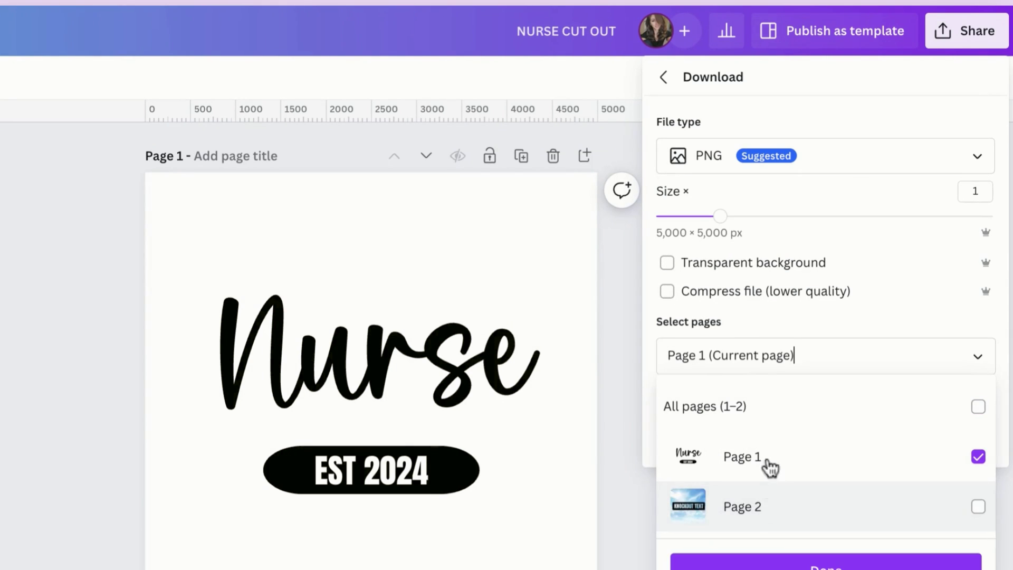
left_click(866, 103)
left_click(847, 436)
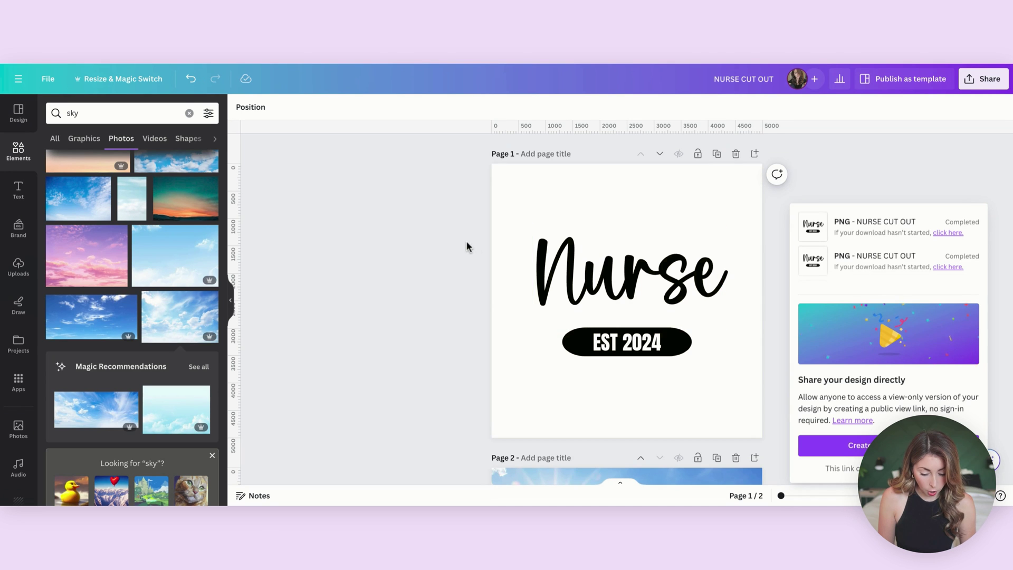
- Add a new page after Page 1 holding the Nurse image, leaving its crop unchanged
left_click(466, 246)
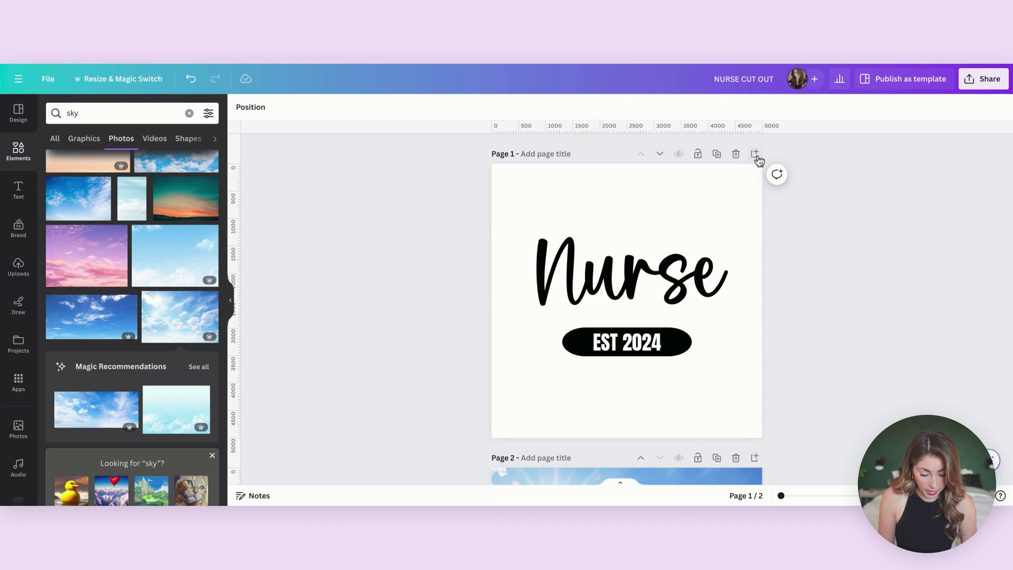
left_click(755, 154)
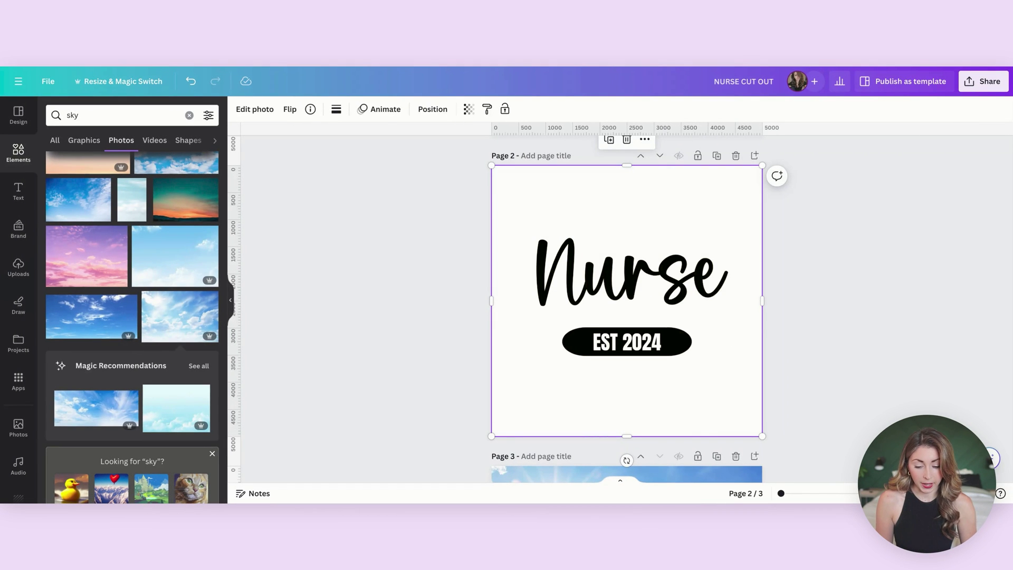
double_click(631, 349)
left_click(857, 258)
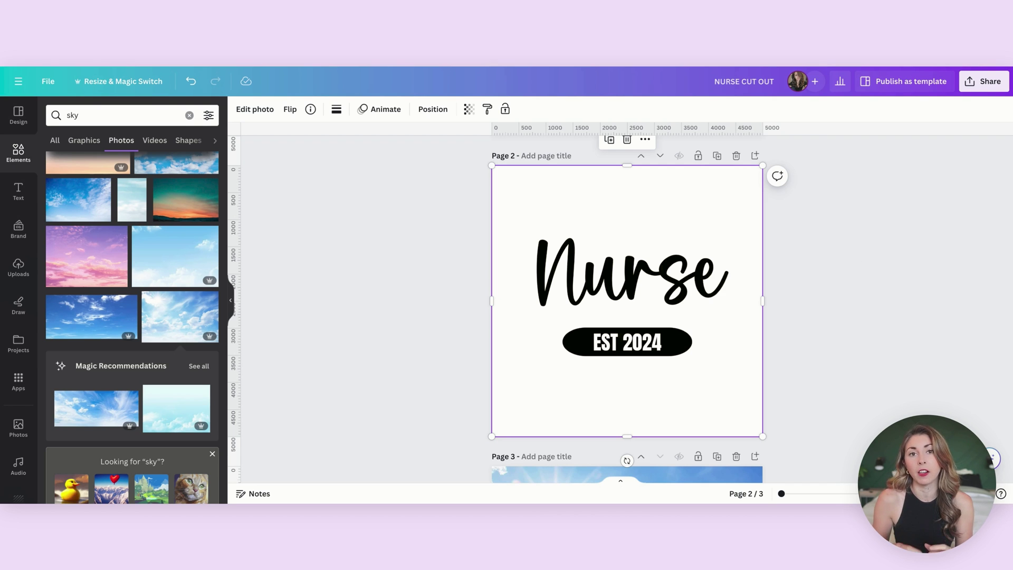
scroll(619, 324, "up", 1)
scroll(619, 324, "up", 5)
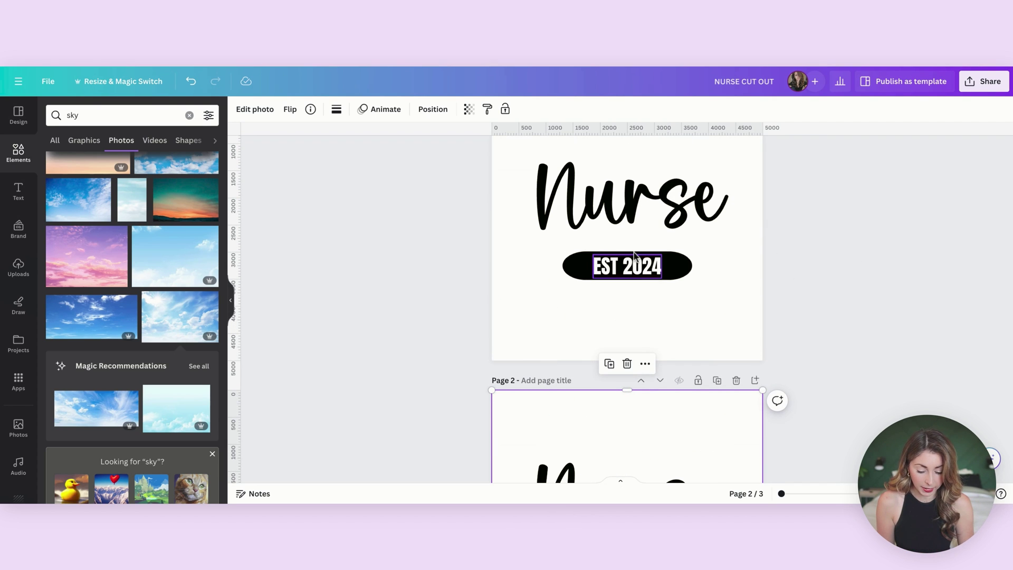
scroll(615, 272, "down", 5)
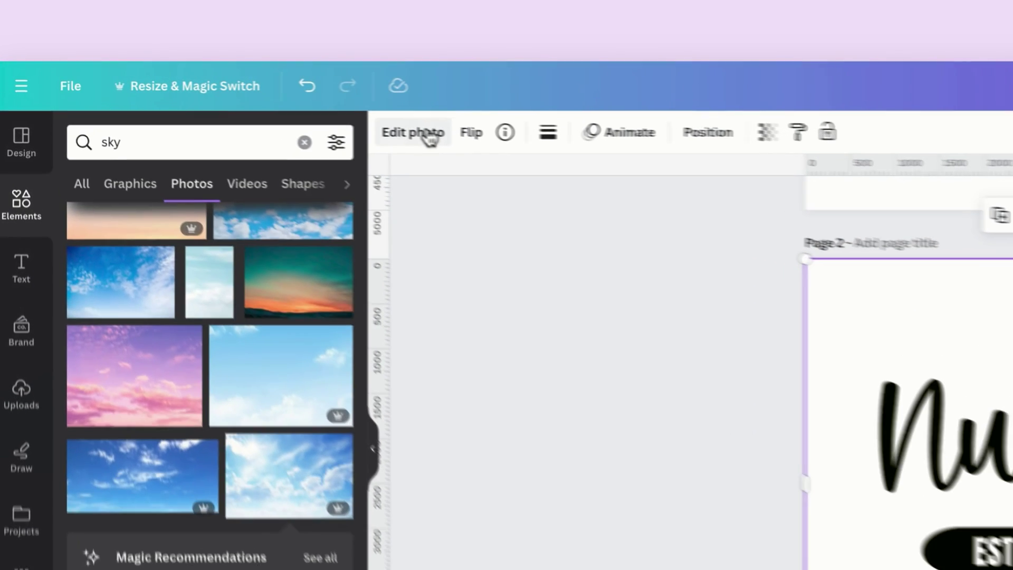
- Apply BG Remover to the Nurse image on page 2 and trim its top edge slightly
left_click(262, 110)
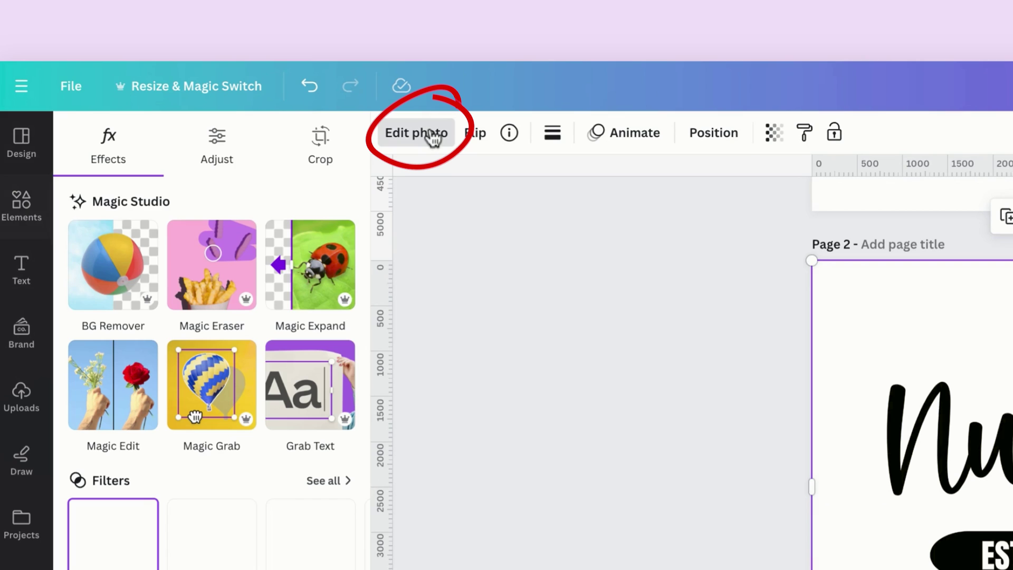
left_click(113, 264)
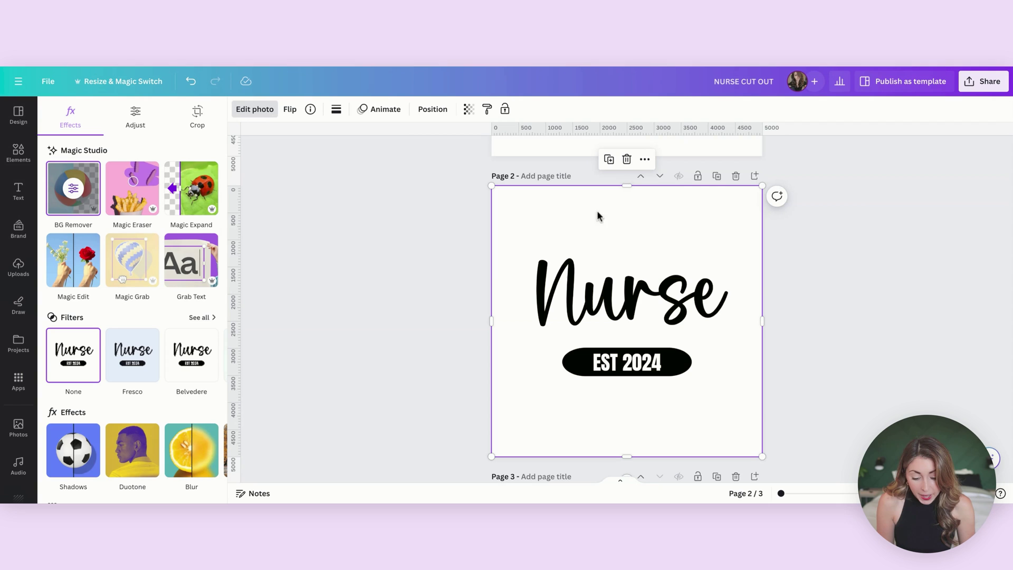
left_click_drag(633, 185, 579, 201)
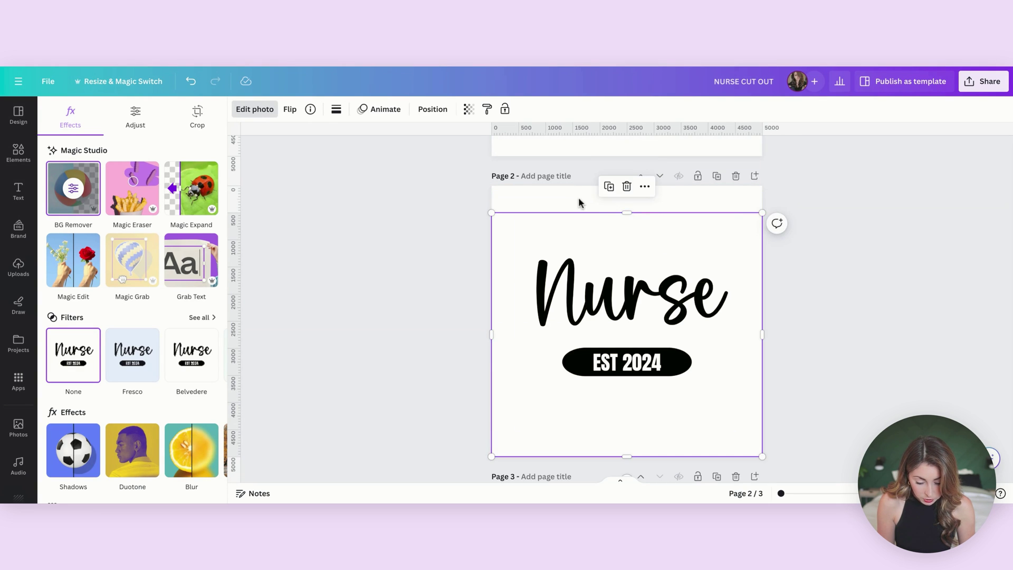
left_click(575, 201)
- Fill page 2's background with the teal brand colour
left_click(235, 110)
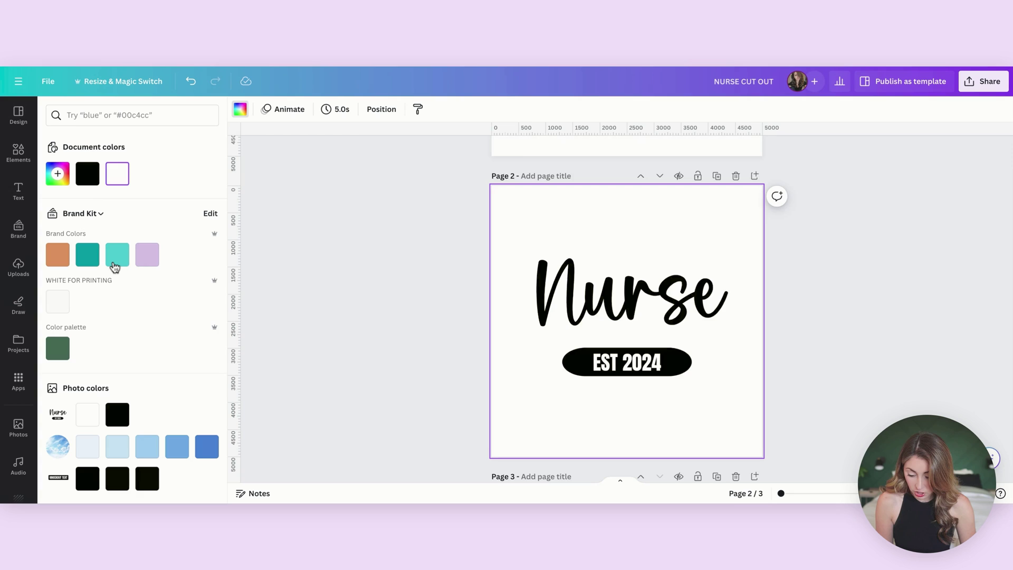
left_click(116, 256)
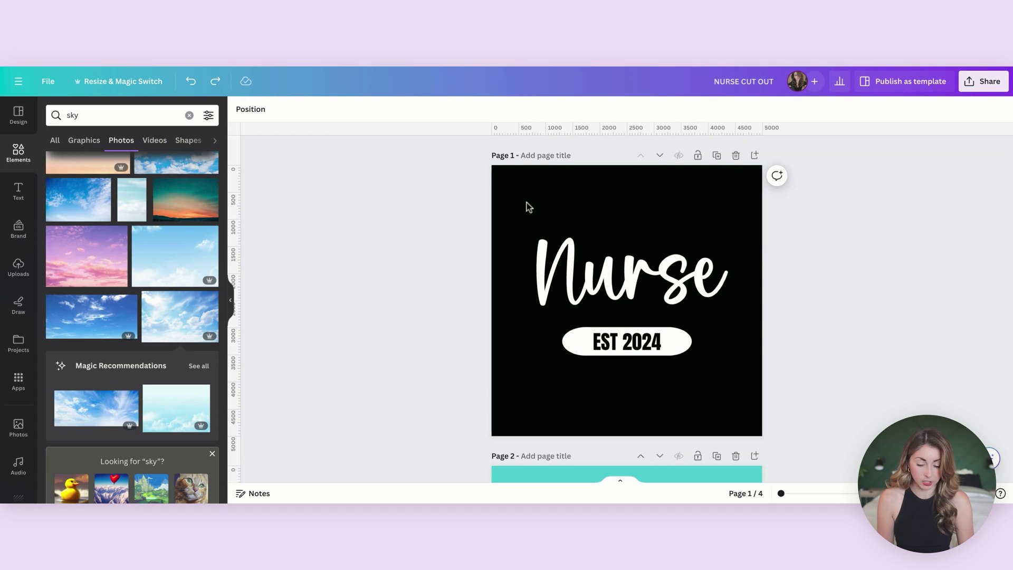
- Scroll to page 3's Nurse image and close its photo editing options
scroll(527, 207, "down", 4)
scroll(410, 220, "down", 6)
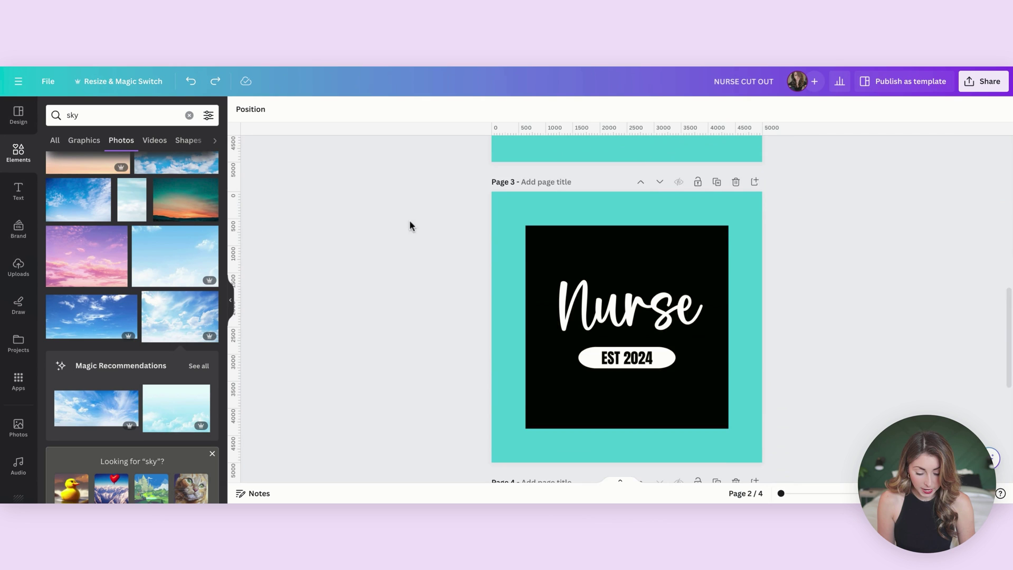
scroll(433, 314, "up", 2)
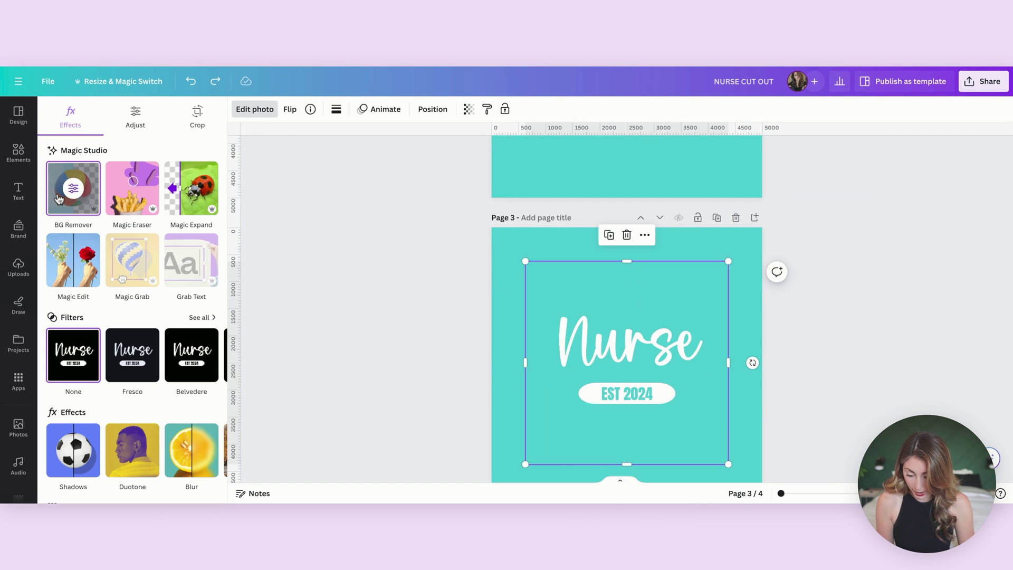
key("Escape")
scroll(515, 333, "down", 2)
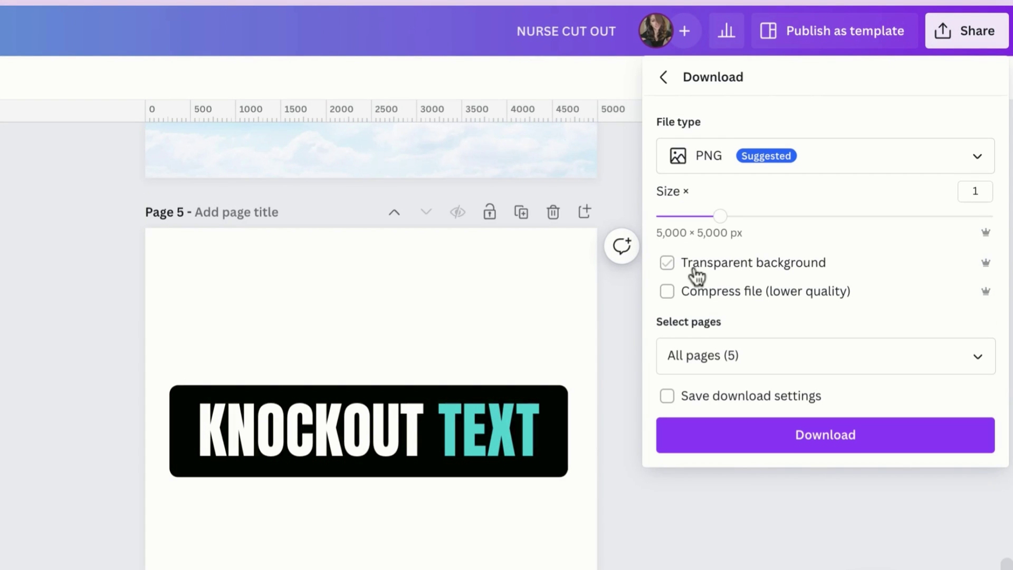
- Download only the current page, Page 5, as a transparent-background PNG
left_click(722, 346)
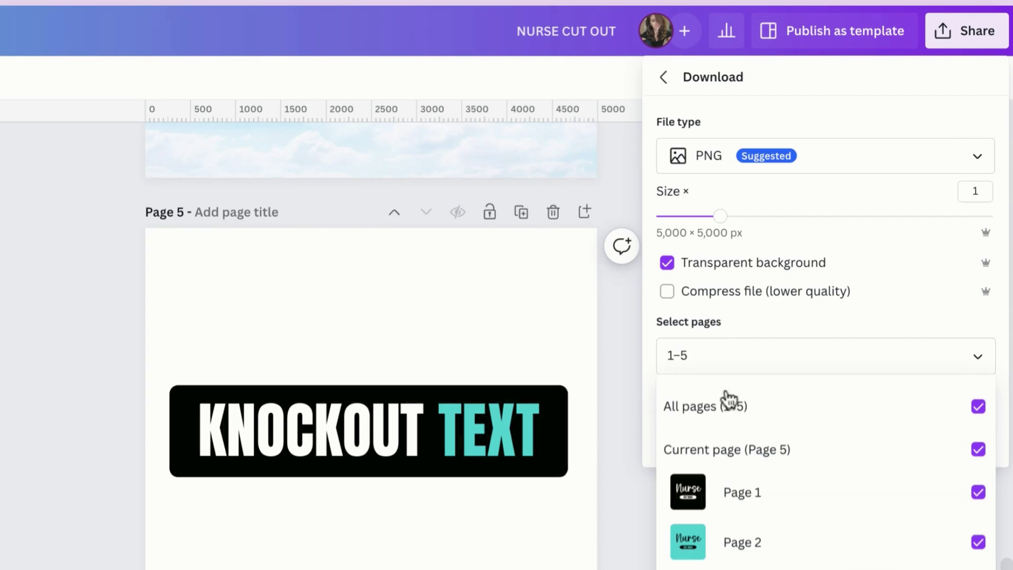
left_click(736, 409)
left_click(742, 453)
key("Escape")
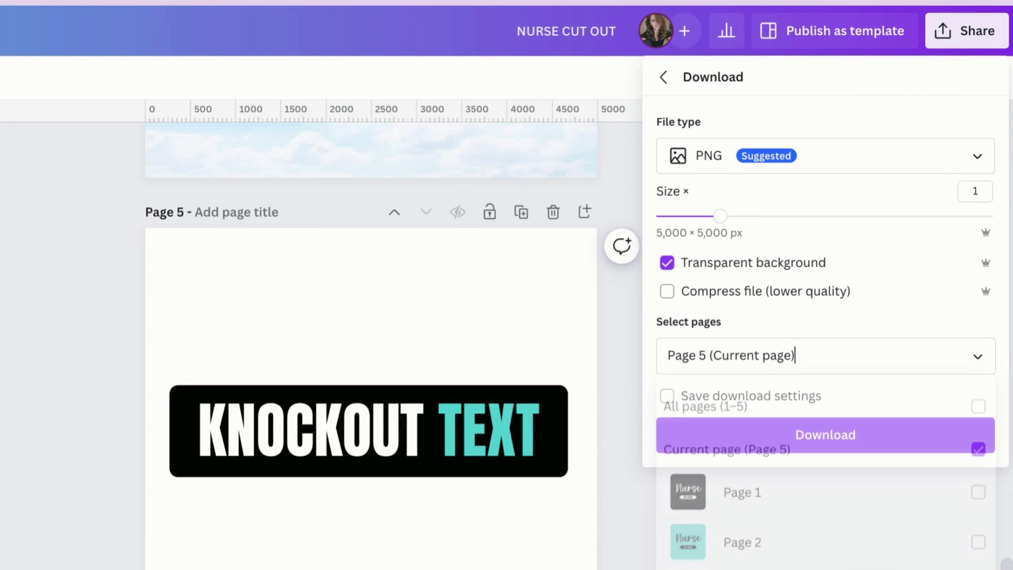
left_click(825, 442)
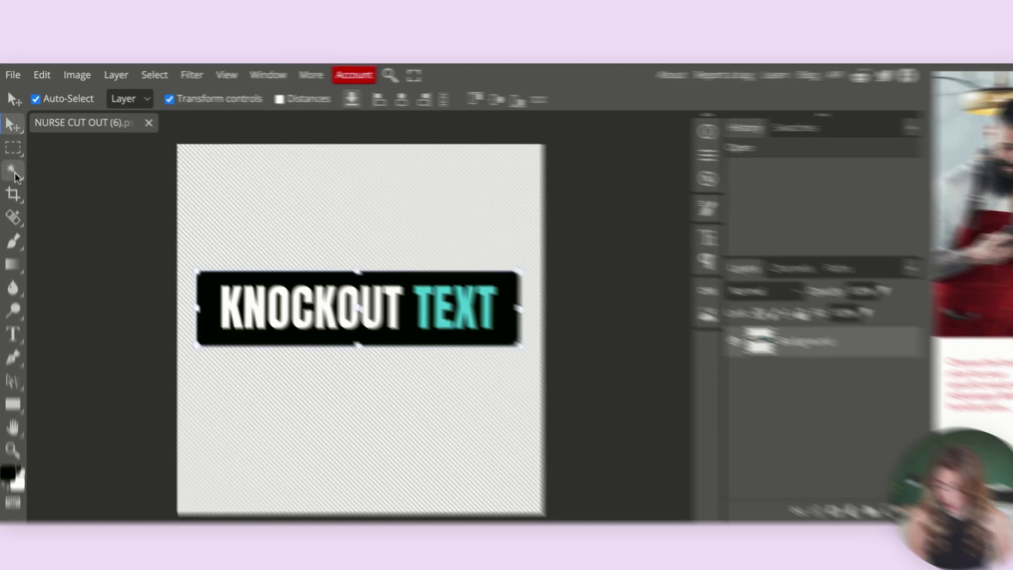
- Switch to the Magic Wand in Add to Selection mode at tolerance 16
right_click(15, 174)
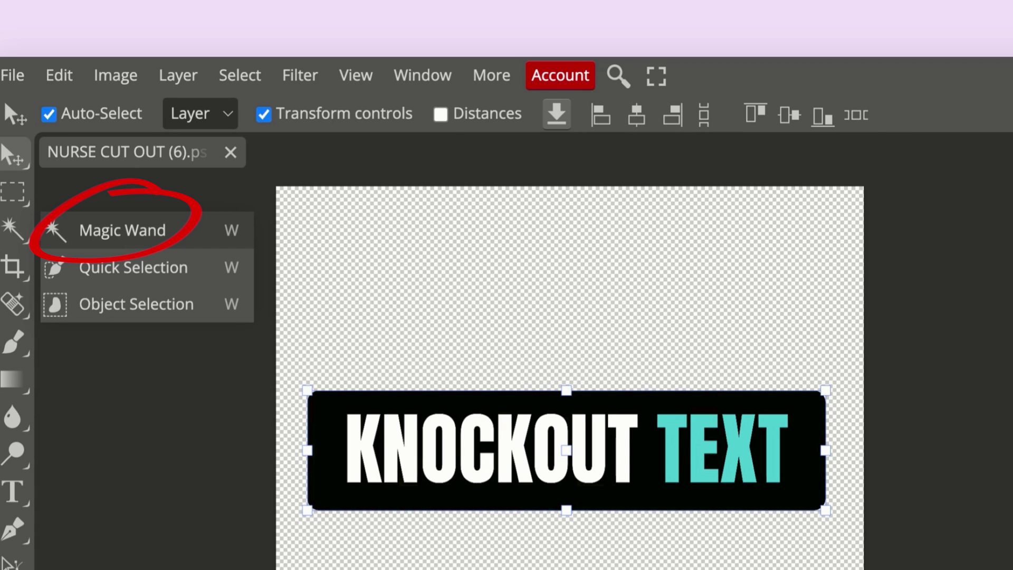
left_click(122, 231)
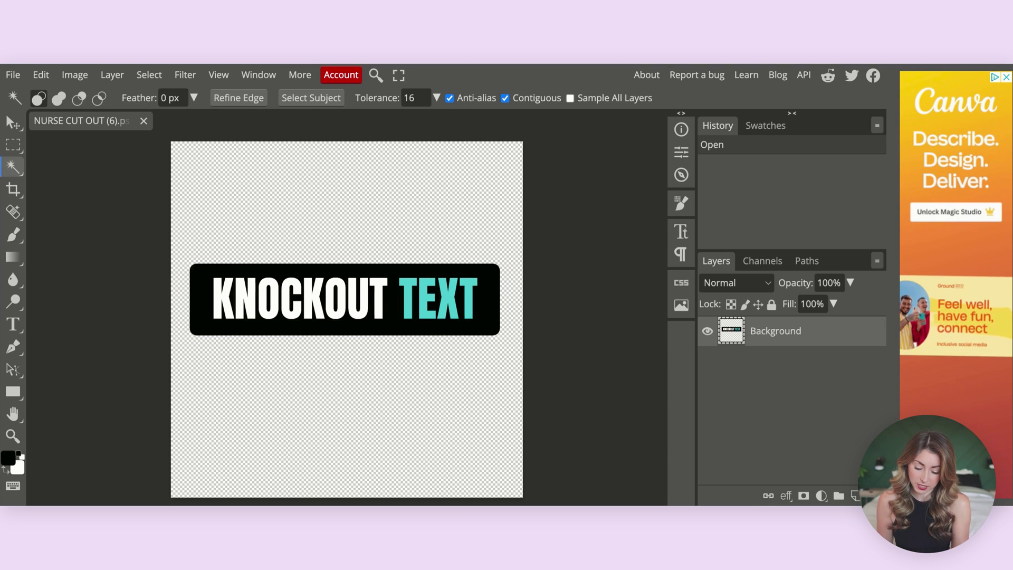
key("shift")
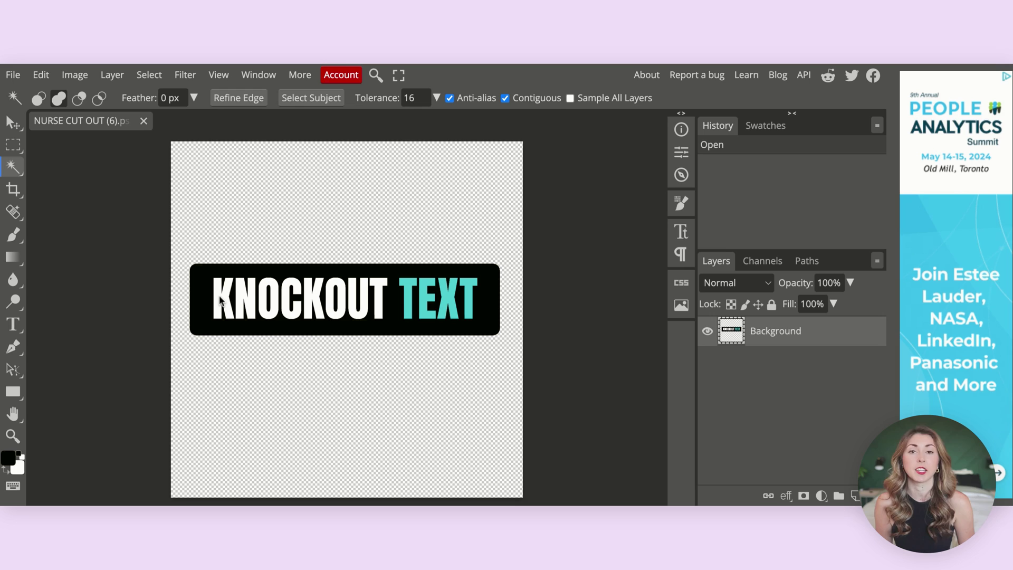
- Select the KNOCKOUT TEXT letters with the Magic Wand and delete them to transparency
left_click(219, 299)
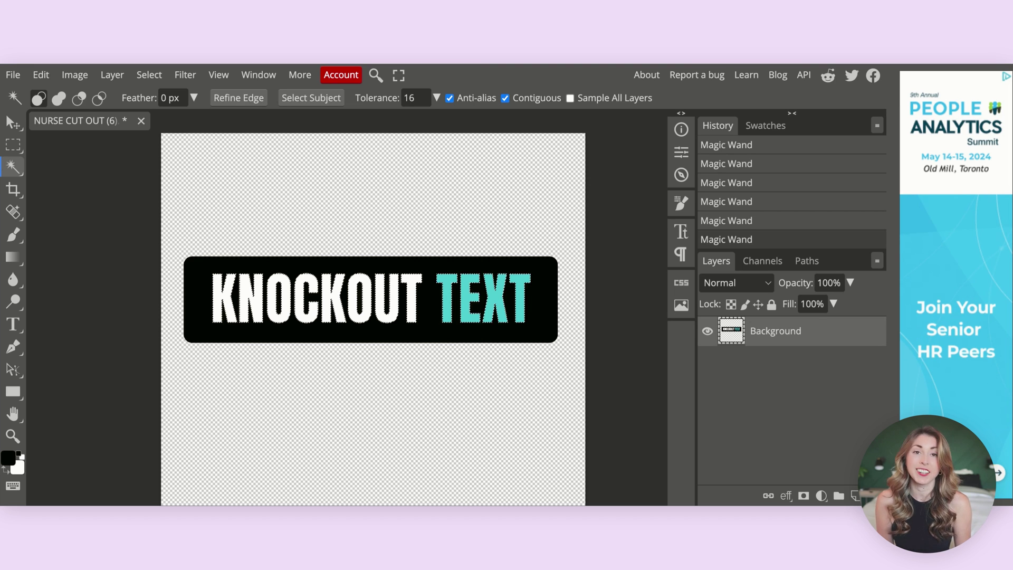
key("Delete")
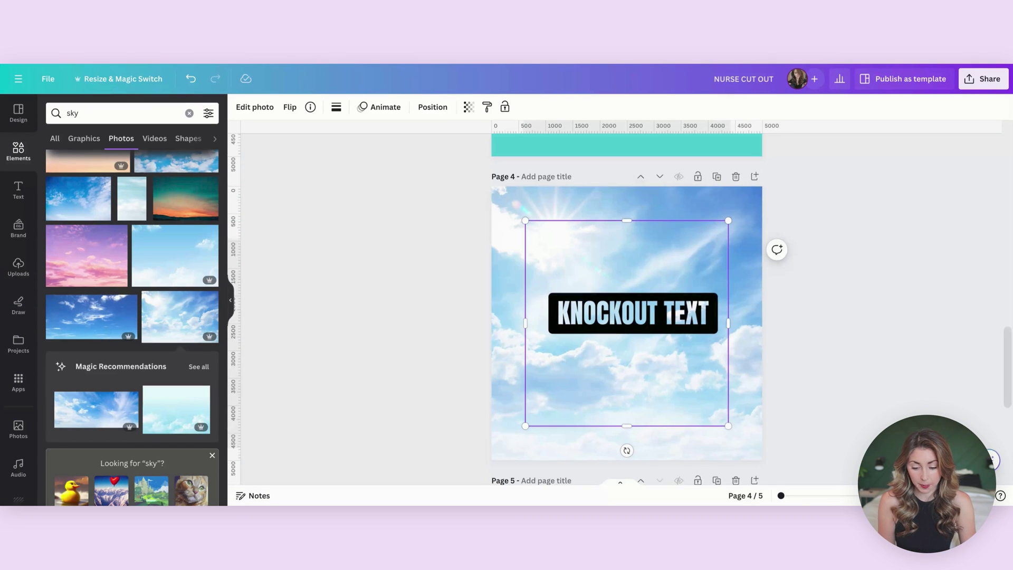
- Resize the KNOCKOUT TEXT image to span most of the page width and centre it over the sky photo
left_click_drag(630, 347, 588, 316)
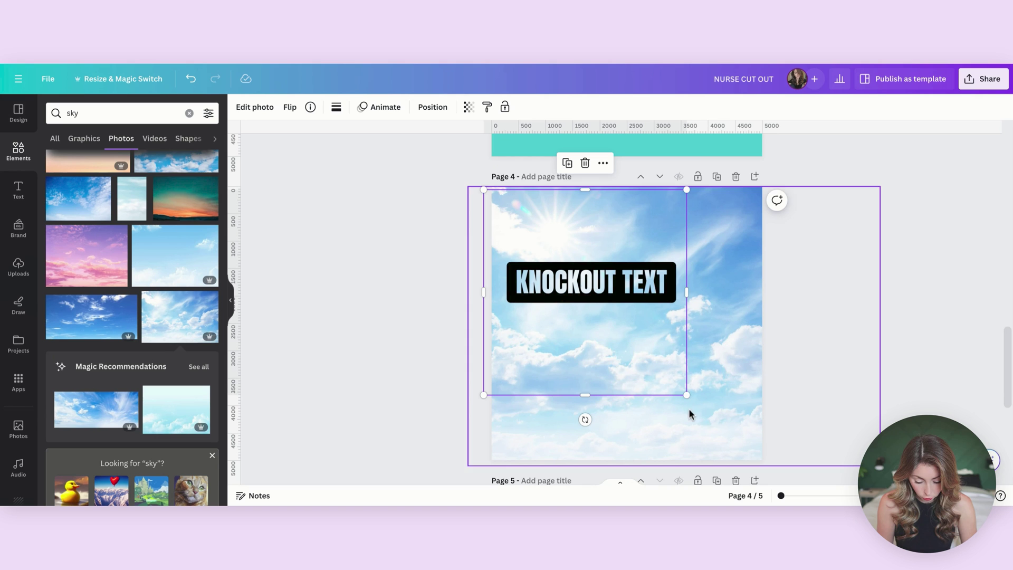
left_click_drag(685, 395, 879, 496)
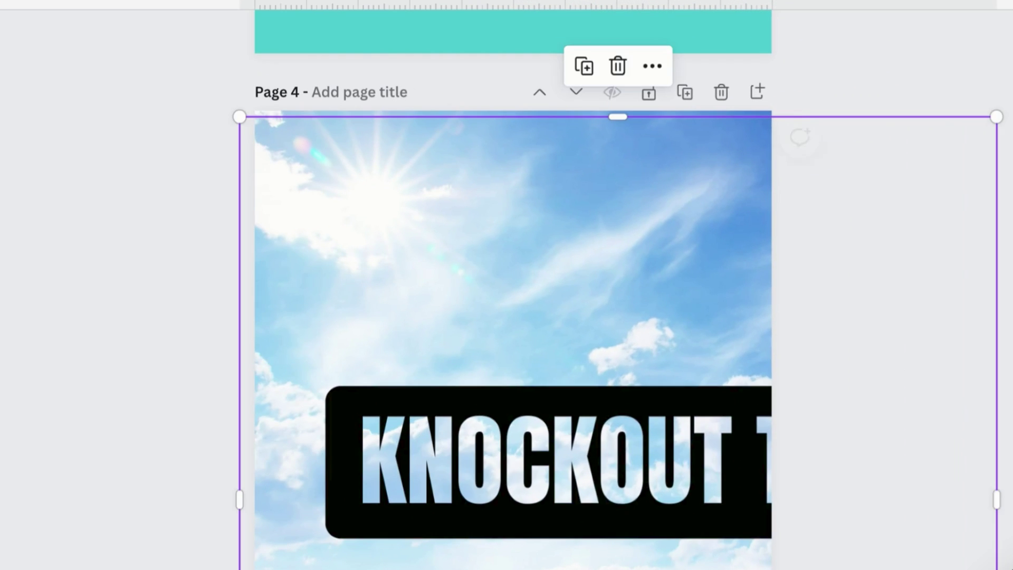
left_click_drag(699, 395, 648, 356)
left_click_drag(553, 435, 553, 422)
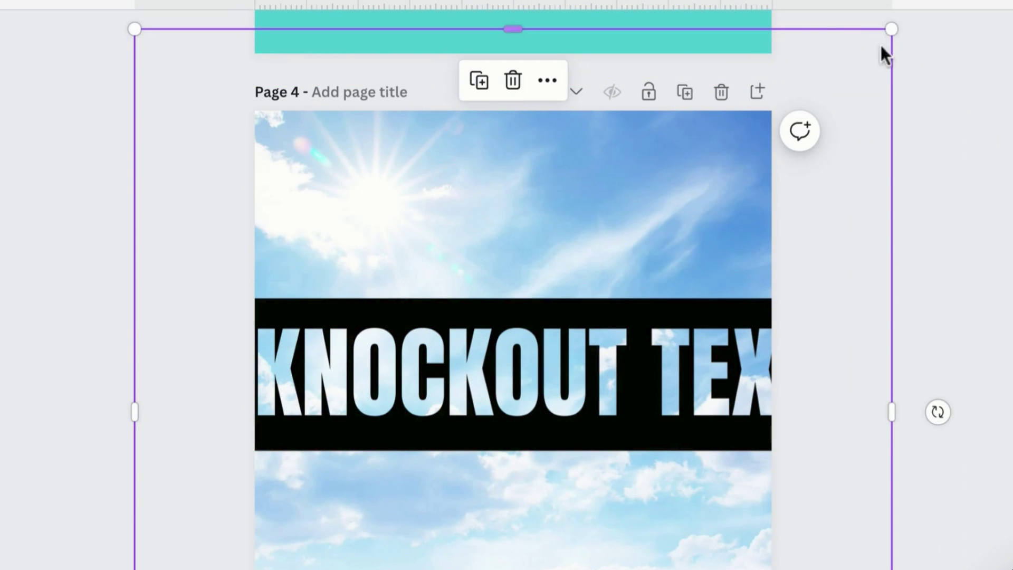
left_click_drag(892, 29, 702, 220)
left_click_drag(459, 453, 520, 356)
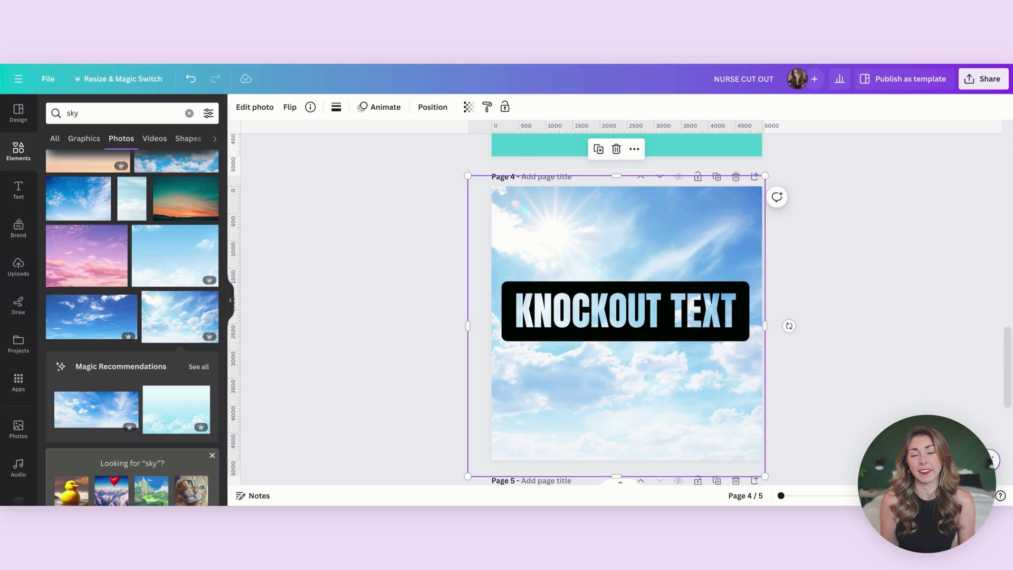